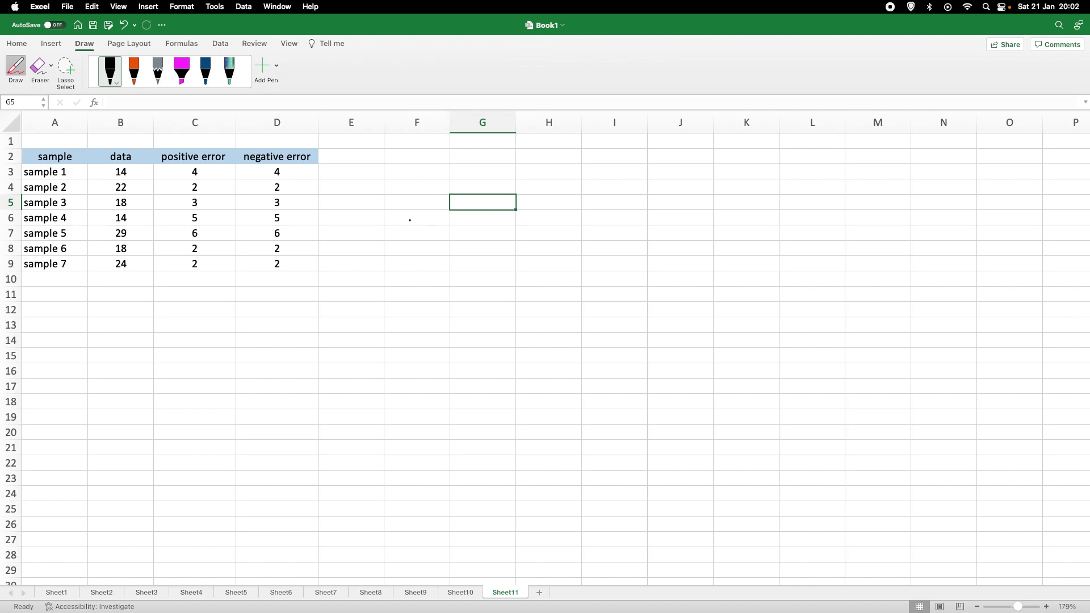
# Sketch an X beside the table with a vertical capped error bar through it.
pyautogui.moveTo(411, 218)
pyautogui.mouseDown()
pyautogui.moveTo(420, 230)
pyautogui.moveTo(410, 233)
pyautogui.mouseUp()
pyautogui.moveTo(420, 192); pyautogui.dragTo(413, 267)
pyautogui.moveTo(416, 190); pyautogui.dragTo(432, 190)
# Bracket the upper and lower halves of the bar, labelling them '+ve error' and '-ve error'.
pyautogui.moveTo(436, 189); pyautogui.dragTo(434, 223)
pyautogui.moveTo(462, 201); pyautogui.dragTo(525, 209)
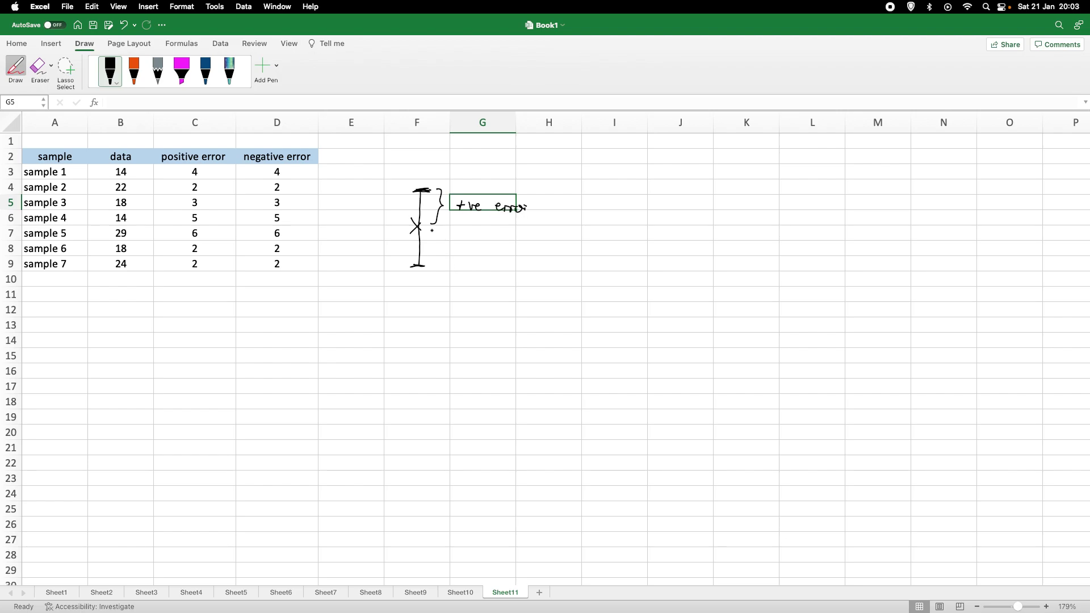
pyautogui.moveTo(431, 230)
pyautogui.mouseDown()
pyautogui.moveTo(430, 257)
pyautogui.moveTo(527, 246)
pyautogui.mouseUp()
pyautogui.click(477, 248)
pyautogui.click(67, 71)
# Insert a plain Scatter chart of the sample data in A2:B9, titled 'data'.
pyautogui.click(73, 73)
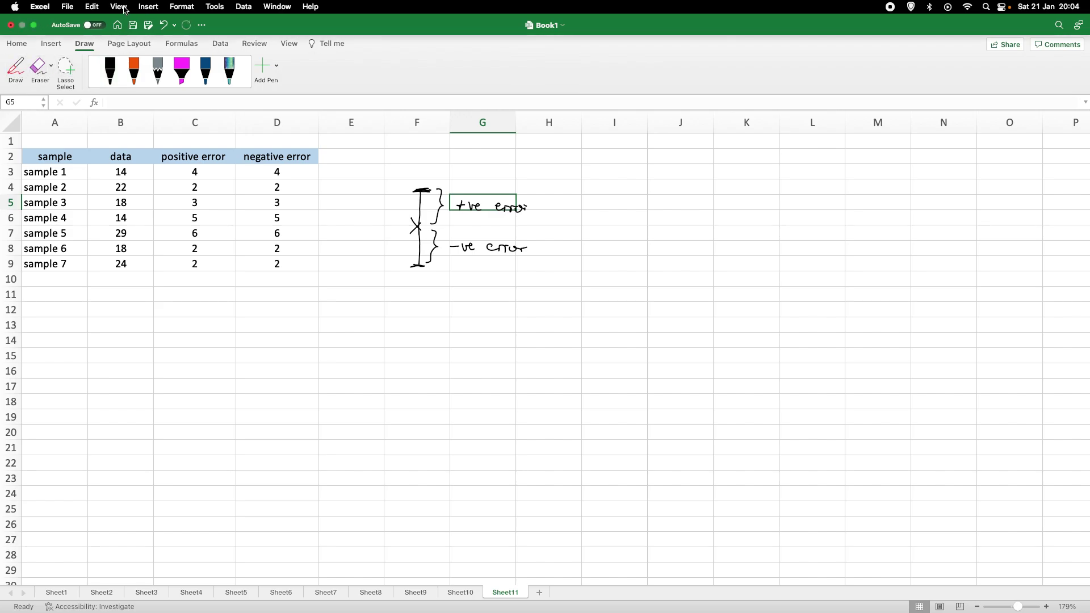
pyautogui.click(29, 43)
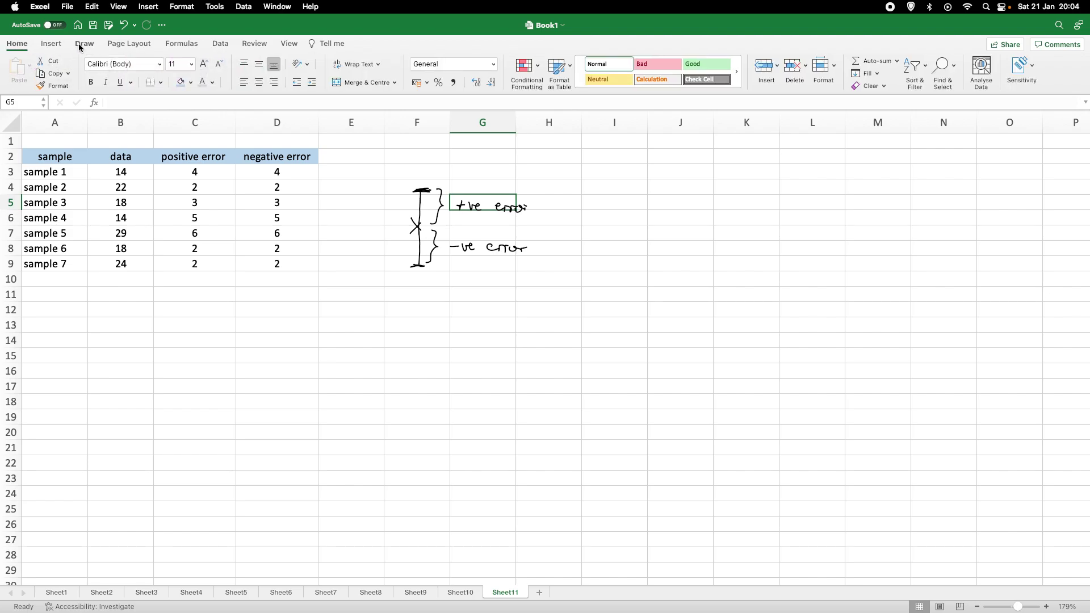
pyautogui.click(60, 46)
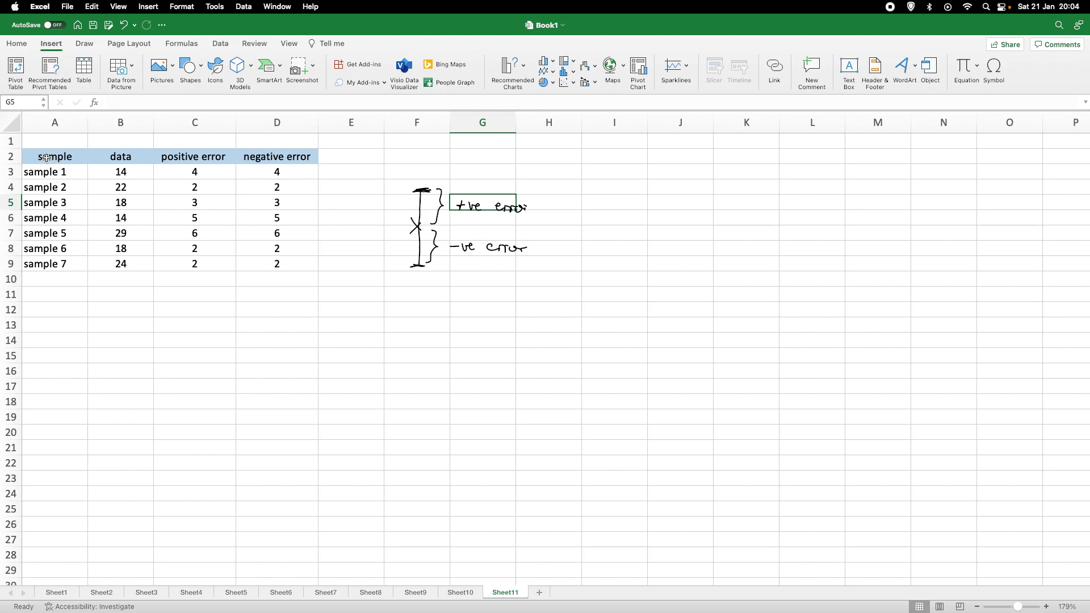
pyautogui.moveTo(46, 157); pyautogui.dragTo(96, 261)
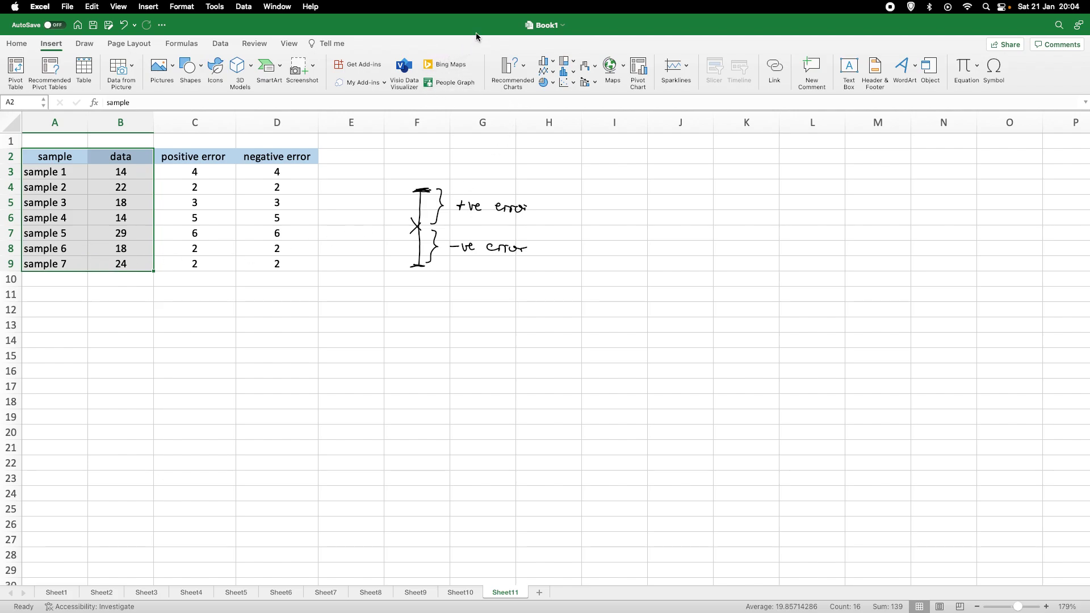
pyautogui.click(564, 88)
pyautogui.click(574, 85)
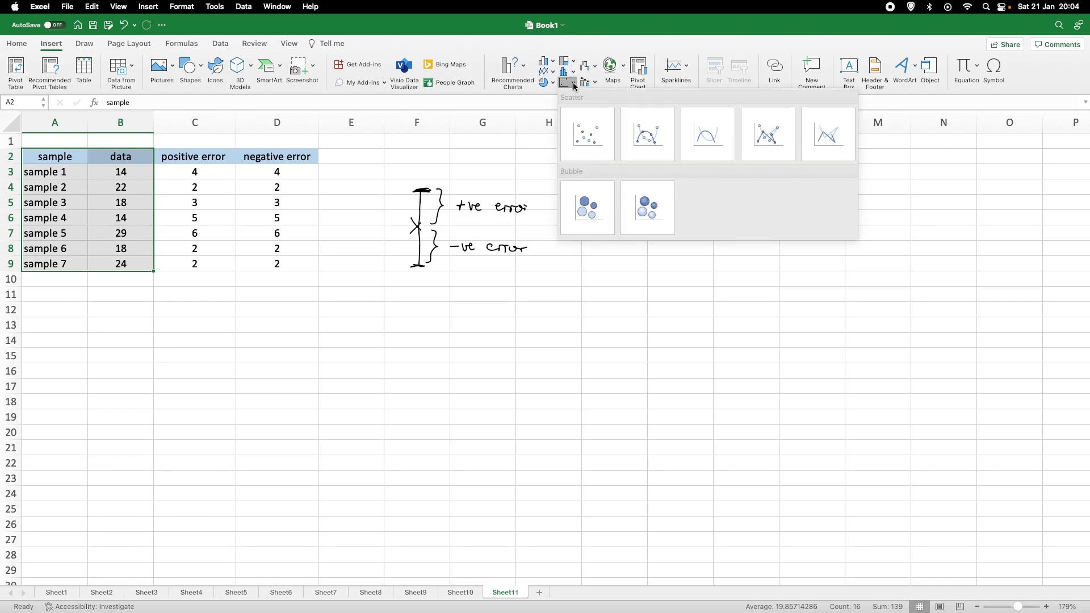
pyautogui.click(580, 137)
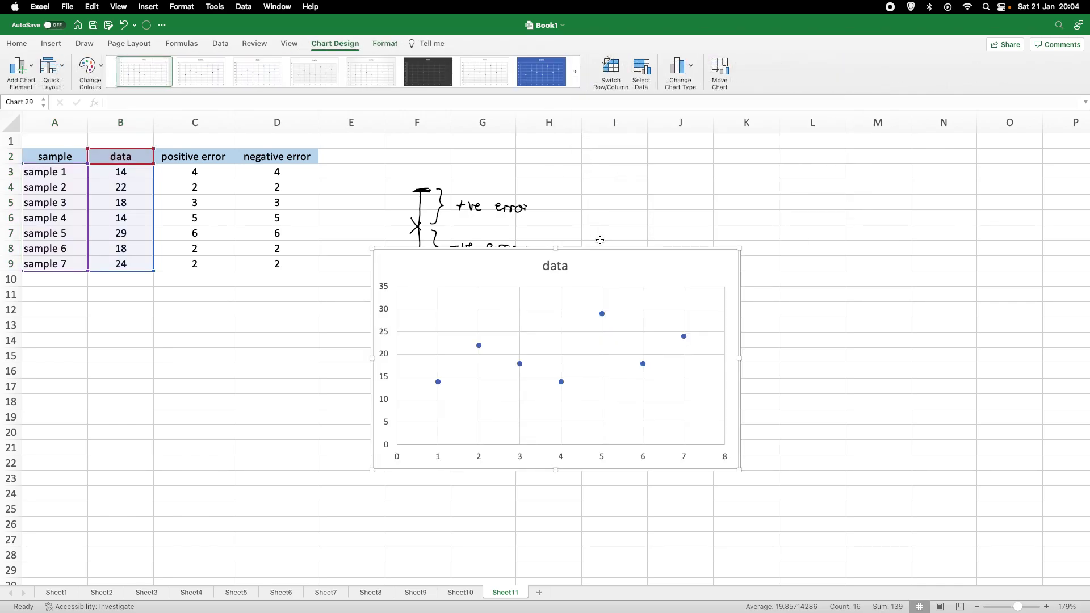
# Move the chart down, then handwrite 'data' by the y-axis and 'sample number' under the x-axis.
pyautogui.moveTo(631, 272); pyautogui.dragTo(636, 310)
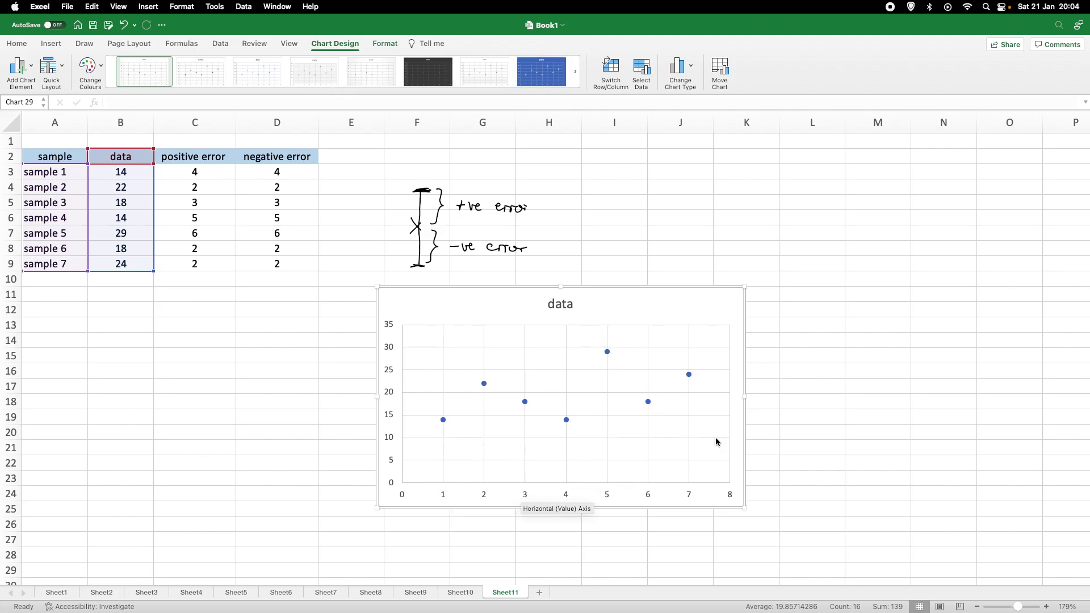
pyautogui.click(83, 44)
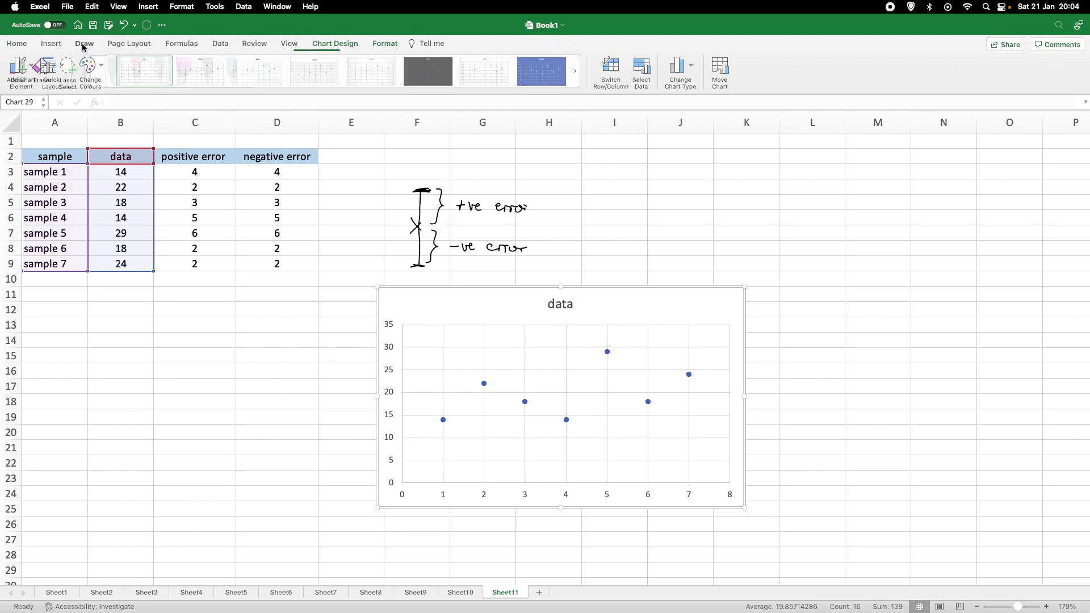
pyautogui.click(16, 67)
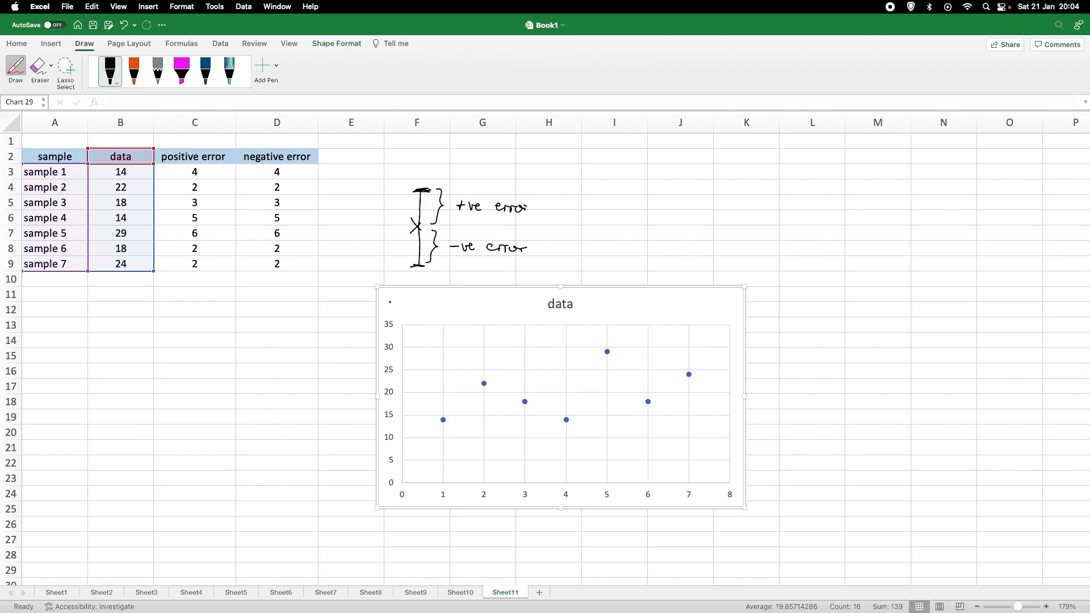
pyautogui.moveTo(392, 308)
pyautogui.mouseDown()
pyautogui.moveTo(398, 294)
pyautogui.moveTo(407, 311)
pyautogui.mouseUp()
pyautogui.moveTo(403, 302); pyautogui.dragTo(418, 310)
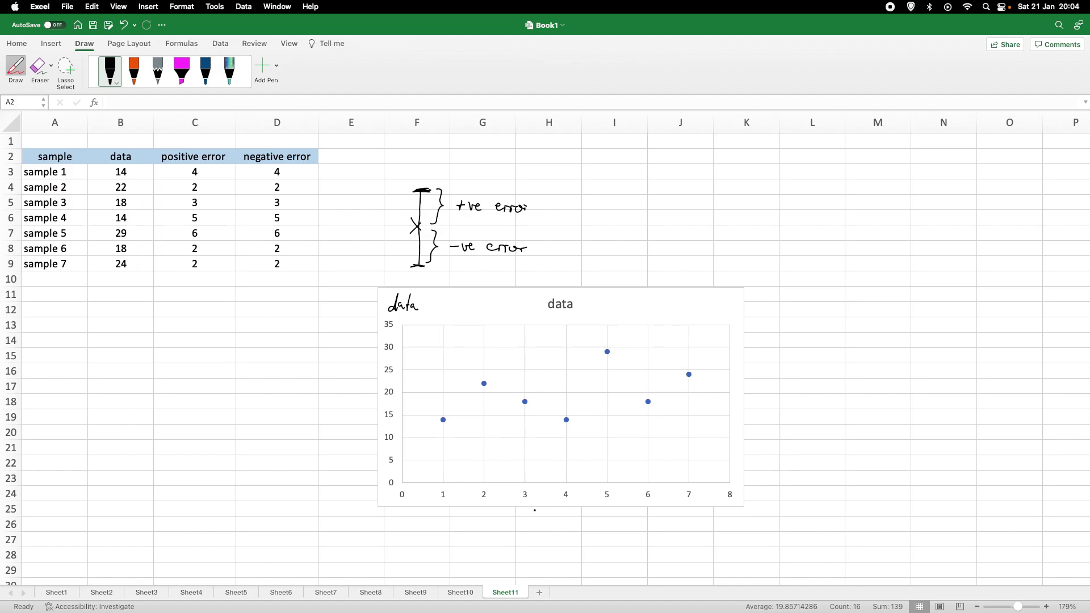
pyautogui.moveTo(534, 508)
pyautogui.mouseDown()
pyautogui.moveTo(532, 517)
pyautogui.moveTo(571, 521)
pyautogui.moveTo(641, 515)
pyautogui.mouseUp()
pyautogui.click(13, 66)
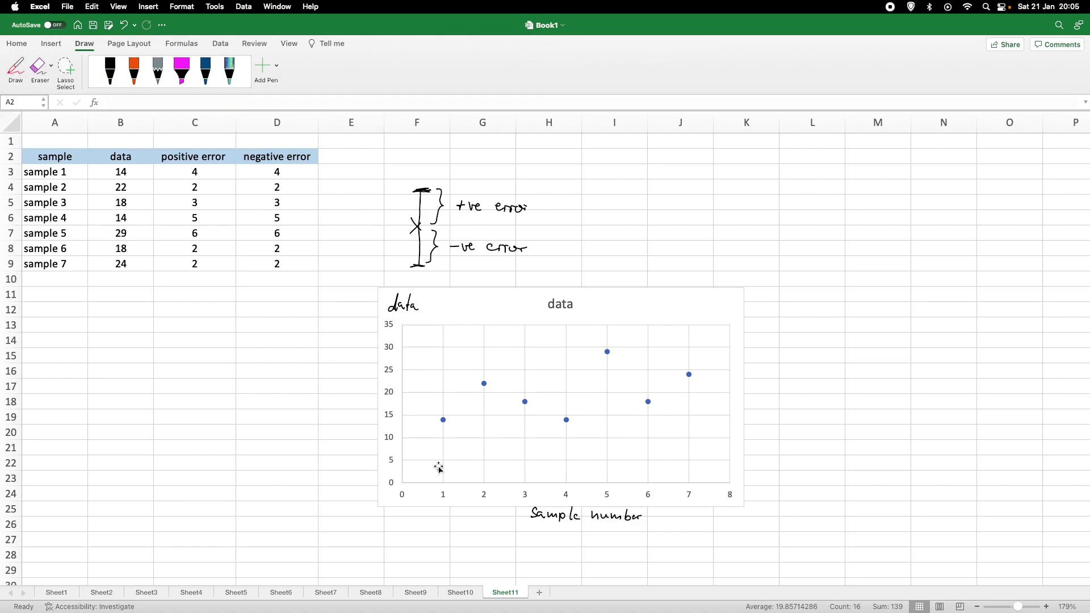
pyautogui.rightClick(484, 385)
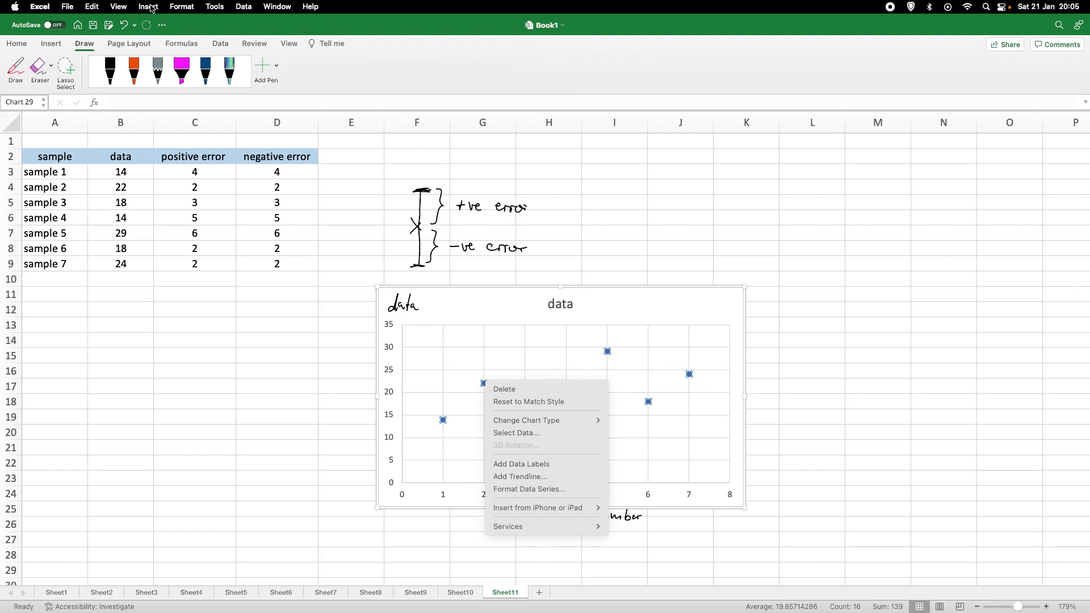
# Add Error Bars to the scatter chart via Add Chart Element and open the vertical error bar settings.
pyautogui.click(24, 49)
pyautogui.click(17, 44)
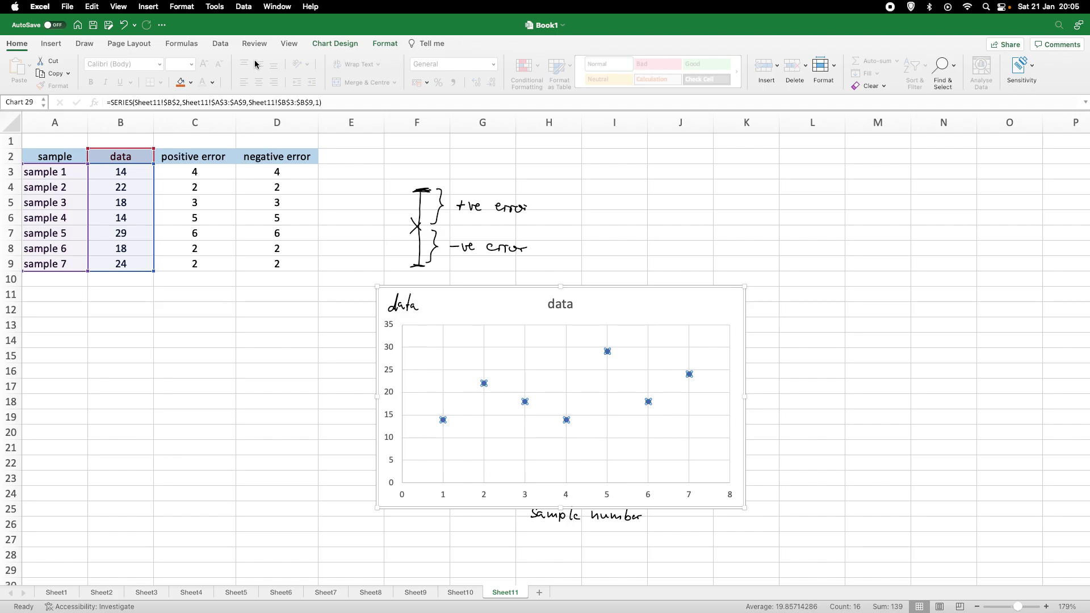
pyautogui.click(330, 45)
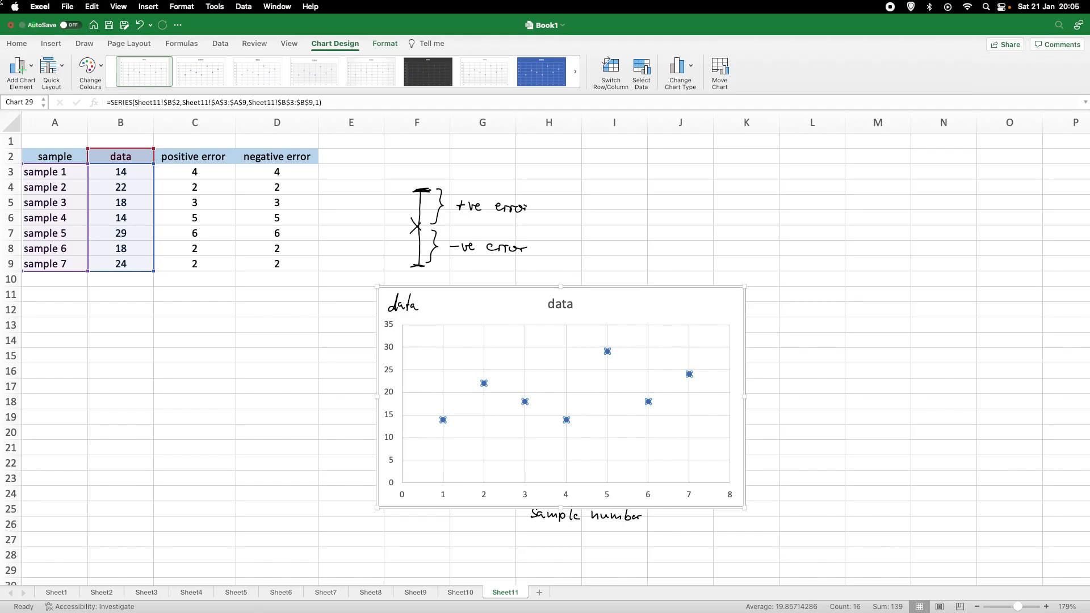
pyautogui.click(31, 70)
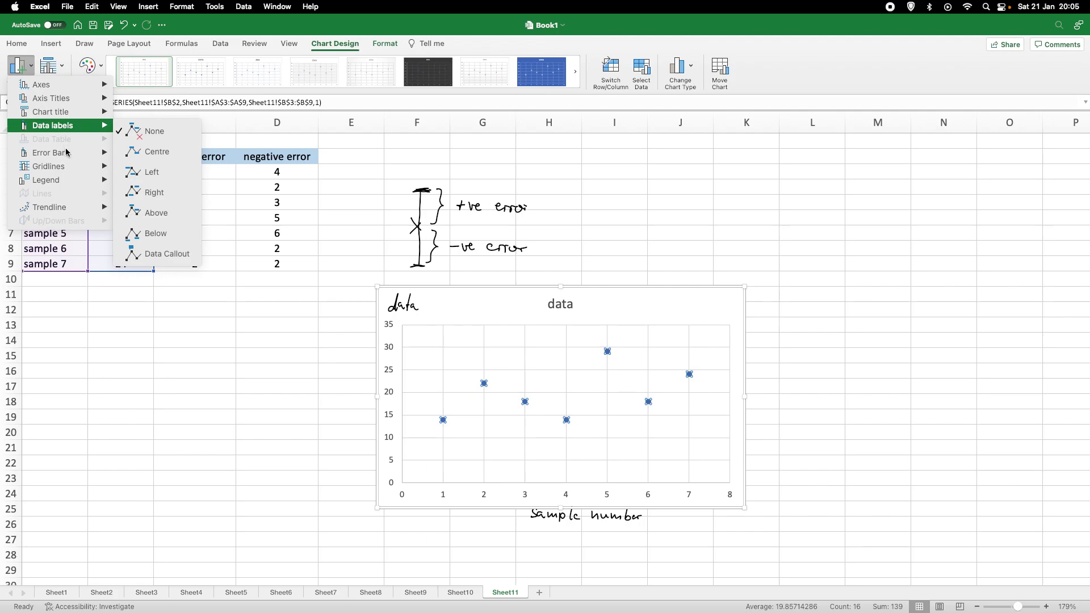
pyautogui.moveTo(75, 152)
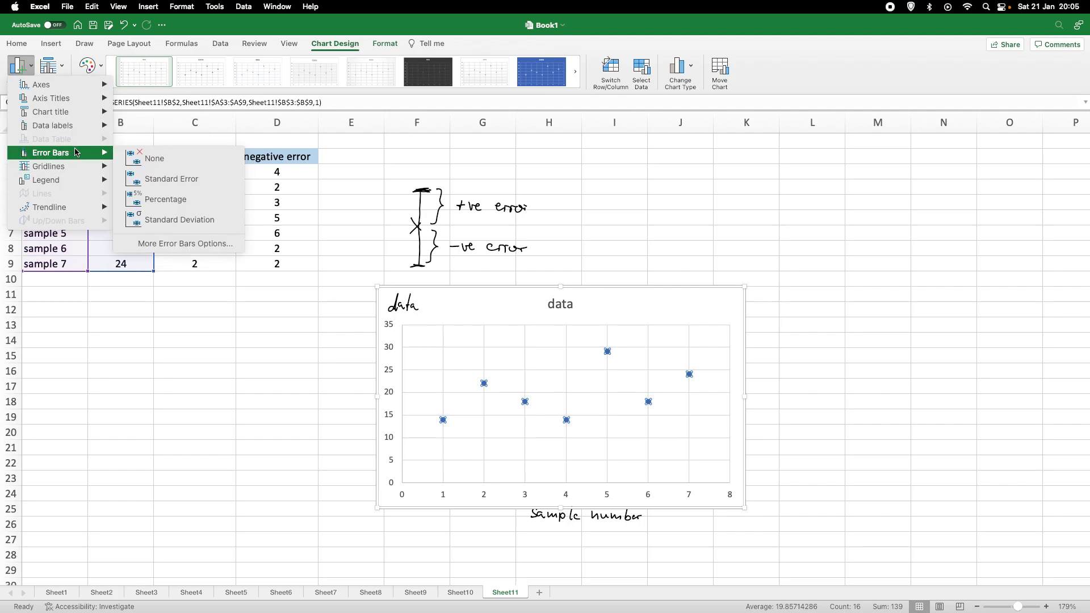
pyautogui.click(196, 244)
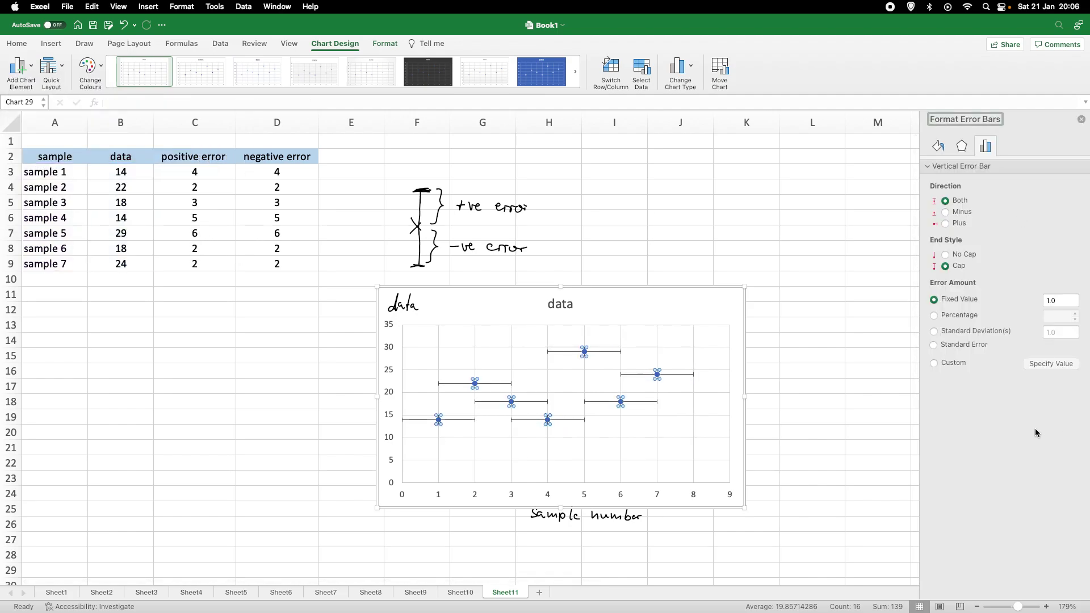
# Set the vertical error bars to Custom, positive values C3:C9 and negative values D3:D9.
pyautogui.click(935, 363)
pyautogui.click(1050, 363)
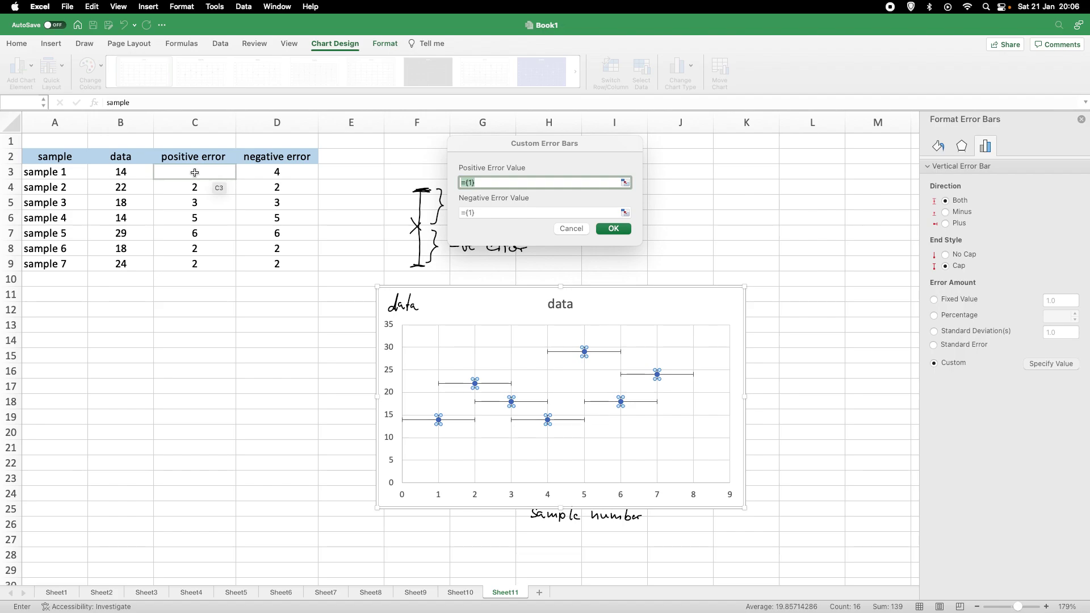
pyautogui.moveTo(194, 173); pyautogui.dragTo(202, 260)
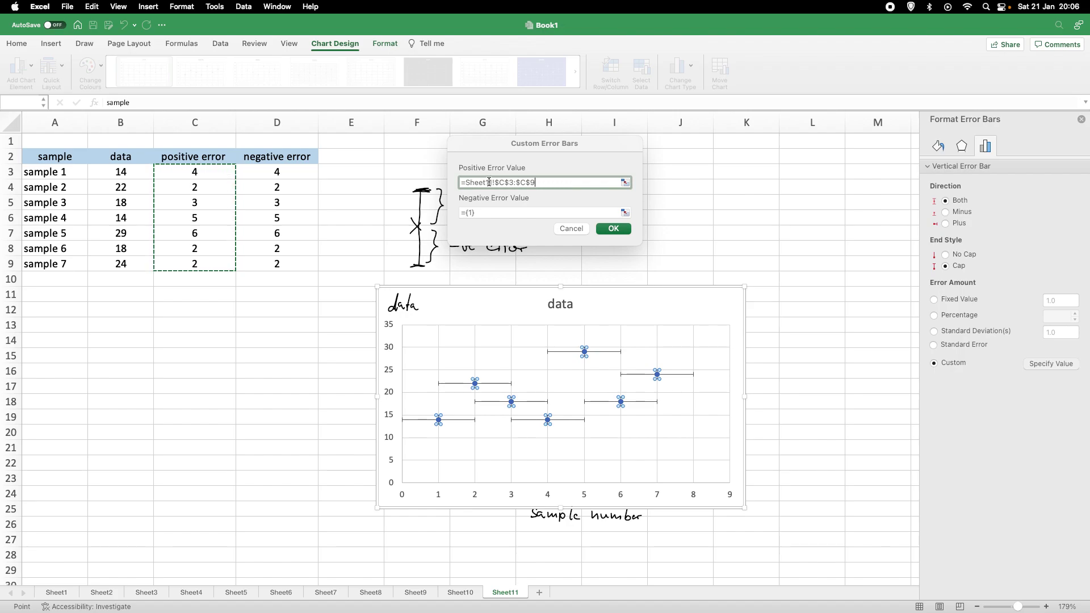
pyautogui.click(494, 213)
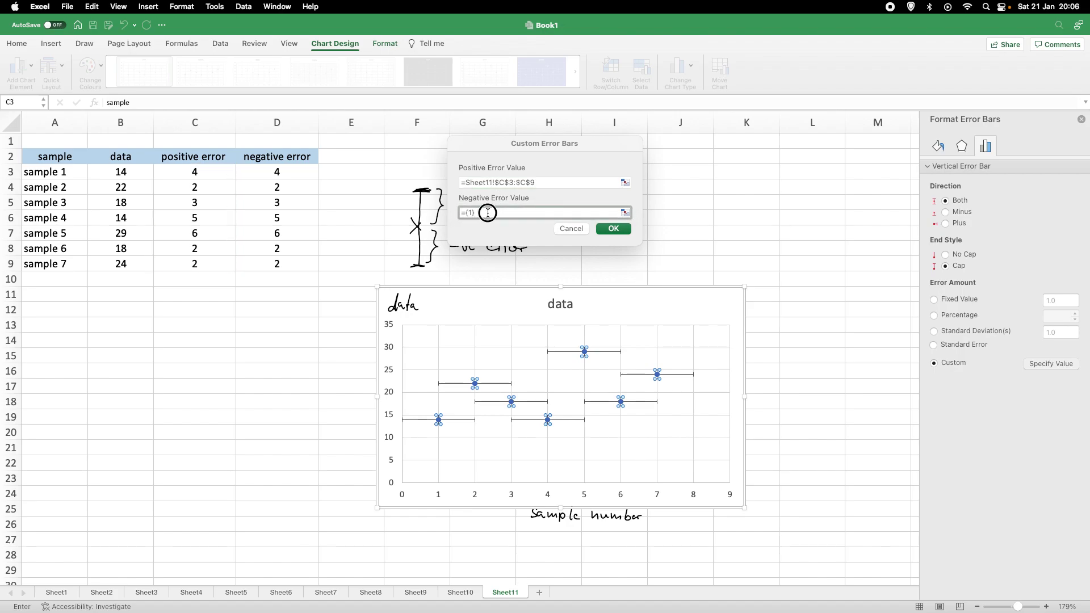
pyautogui.click(261, 173)
pyautogui.moveTo(261, 173); pyautogui.dragTo(262, 263)
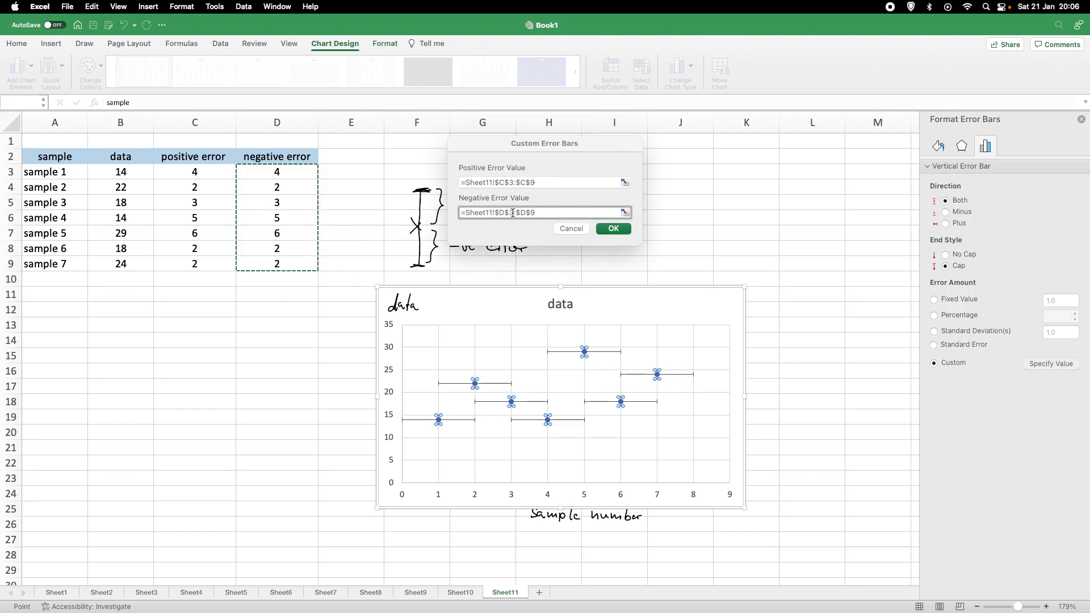
pyautogui.click(612, 228)
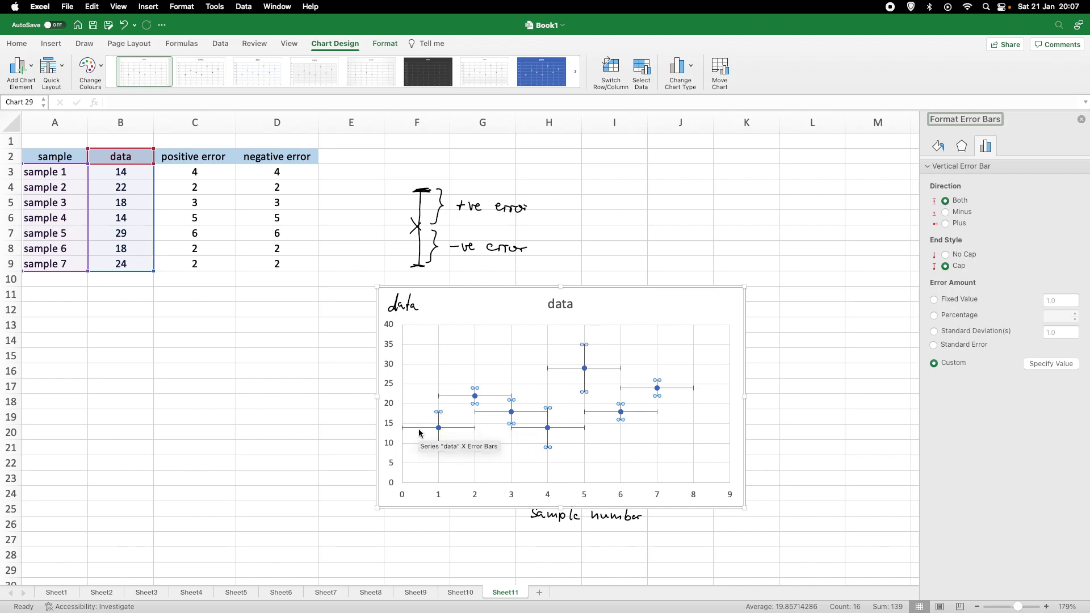
# Delete the horizontal error bars from the scatter chart.
pyautogui.click(419, 431)
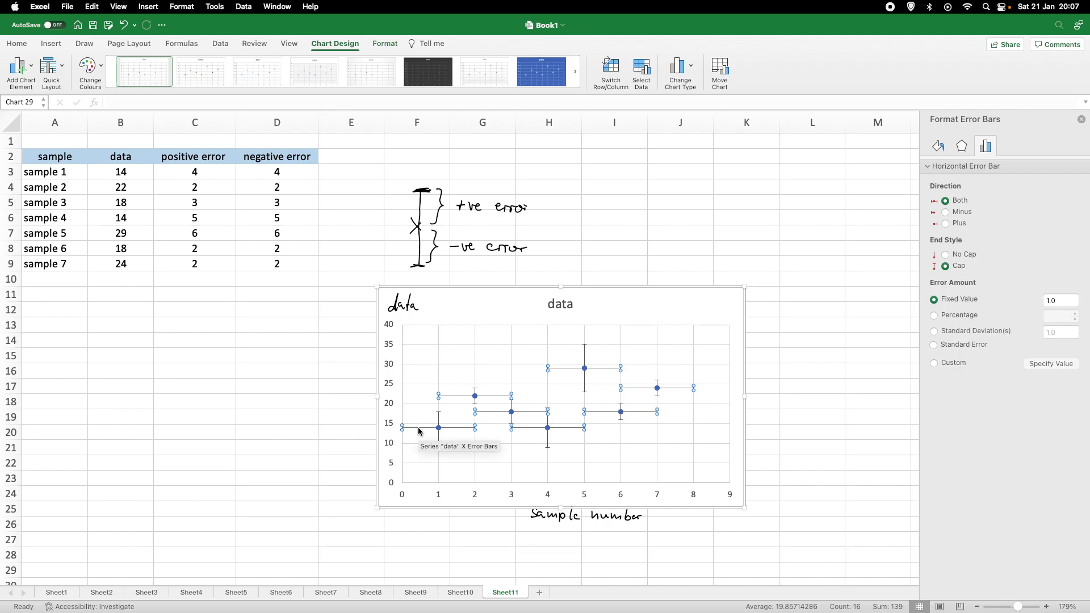
pyautogui.press('Delete')
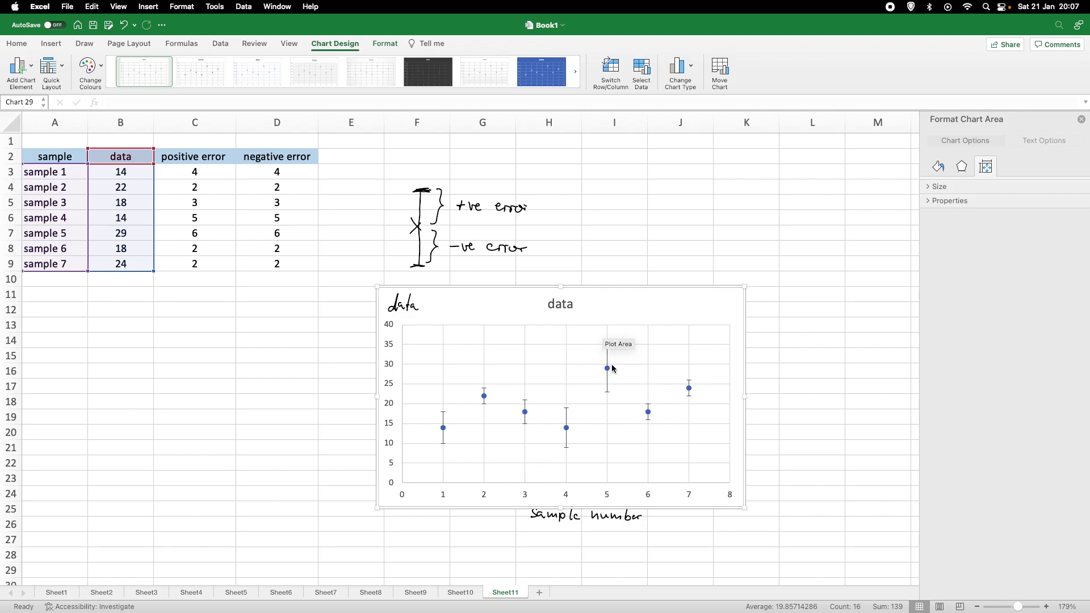
# Raise the vertical error bars' line width to 1.25 pt in Fill & Line.
pyautogui.click(607, 387)
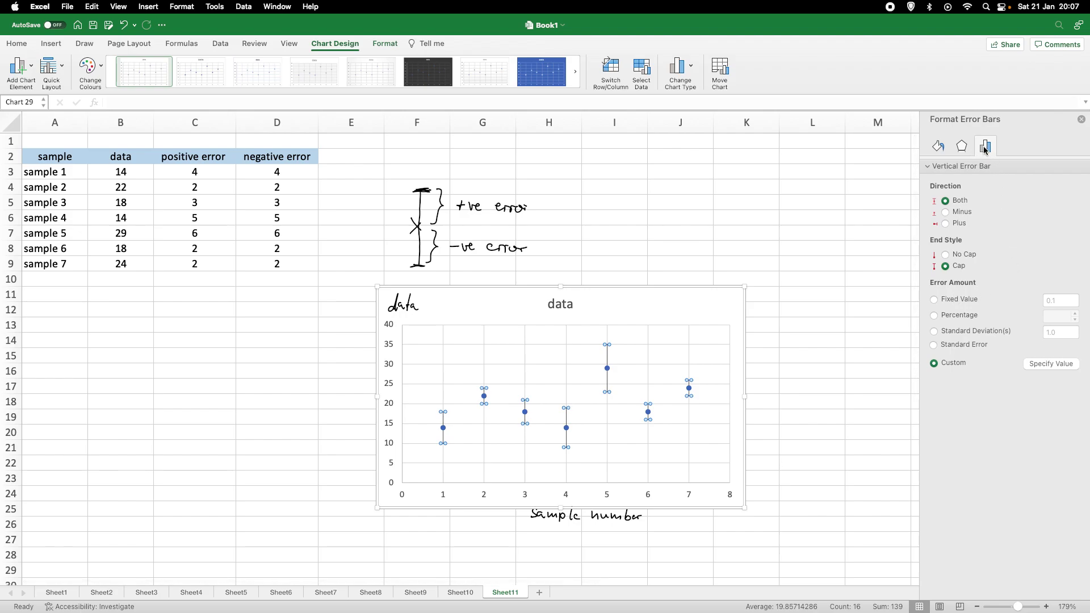
pyautogui.click(939, 147)
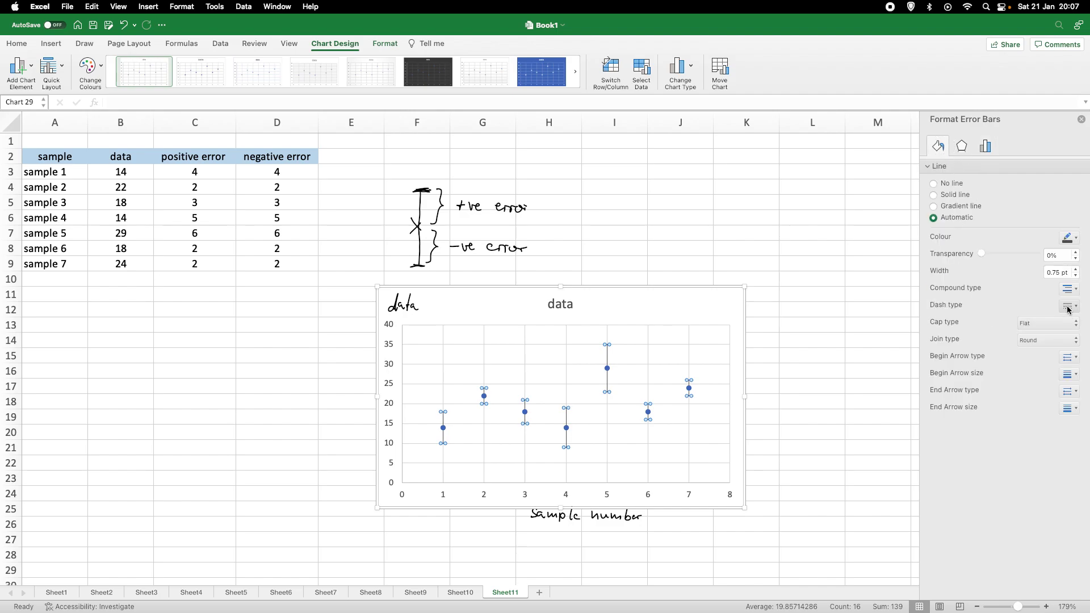
pyautogui.click(1076, 271)
pyautogui.click(1076, 270)
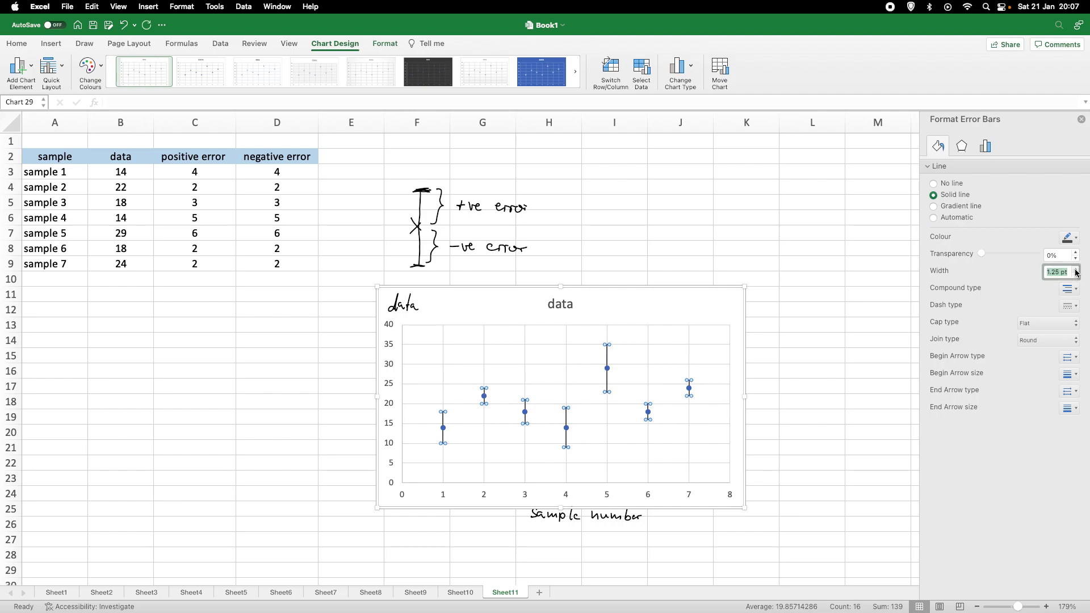
pyautogui.click(781, 355)
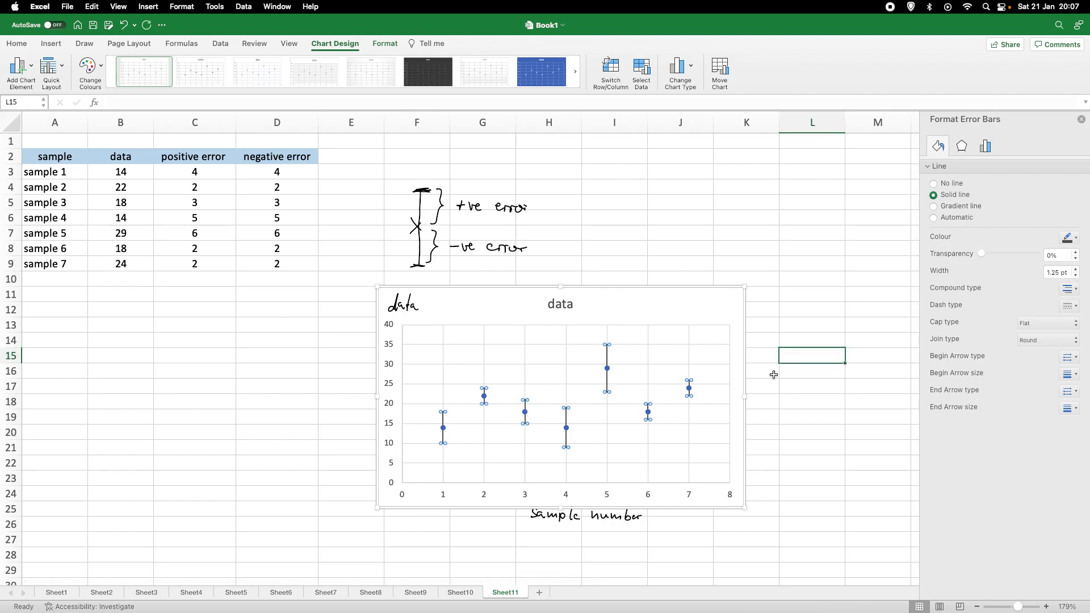
pyautogui.click(769, 397)
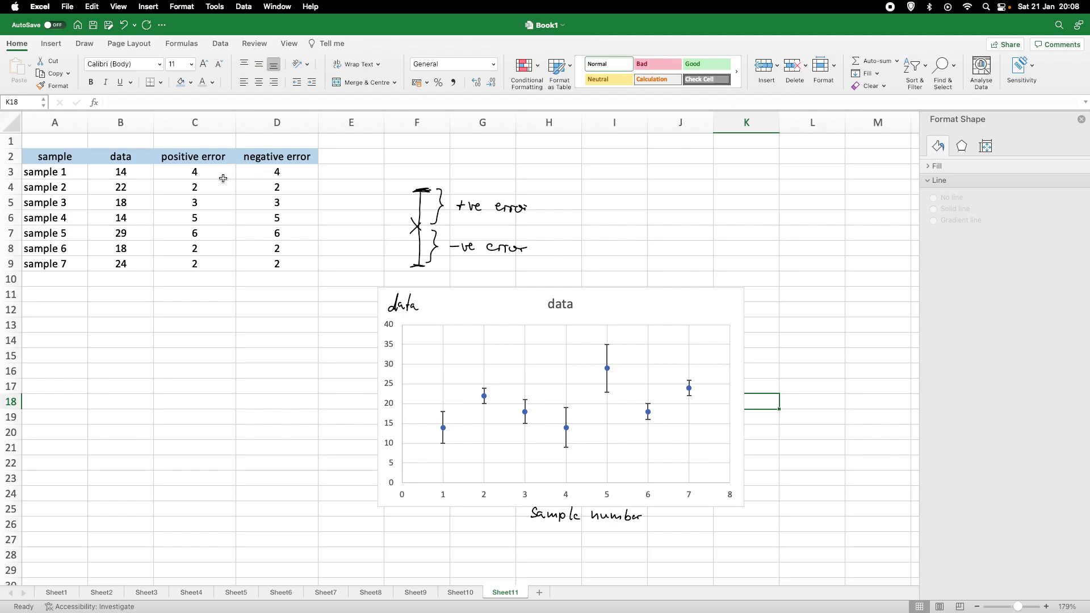
# Enter 2 in cell D3 as sample 1's negative error.
pyautogui.click(292, 174)
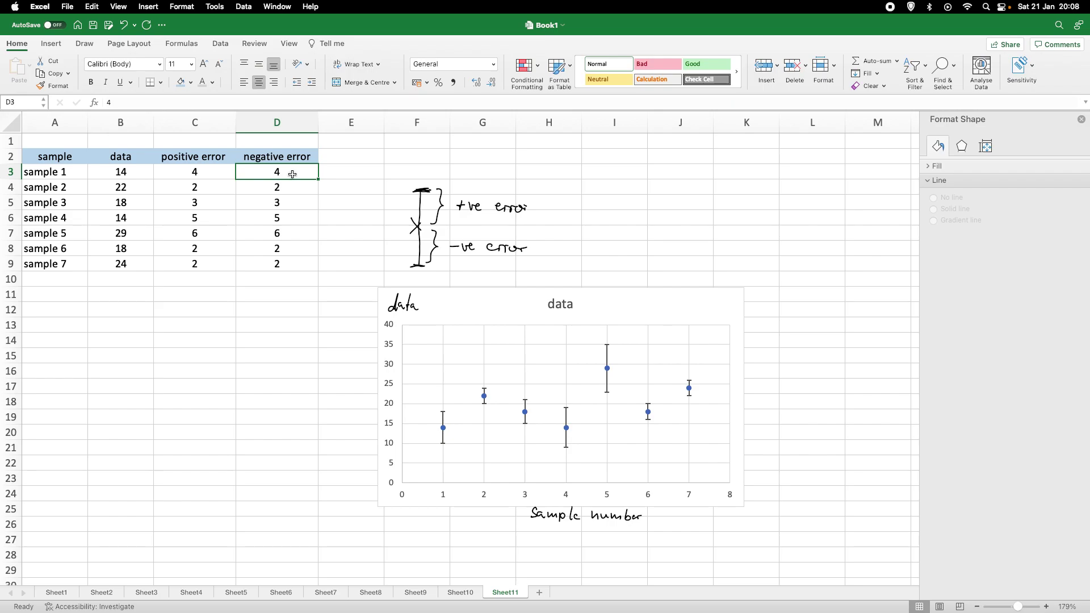
pyautogui.write('2')
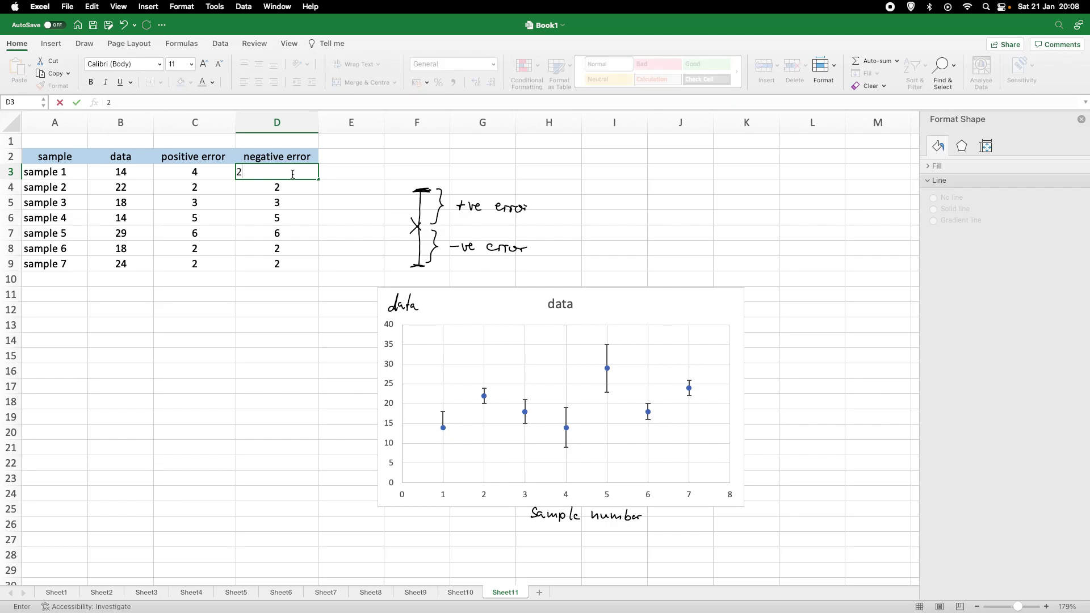
pyautogui.press('Return')
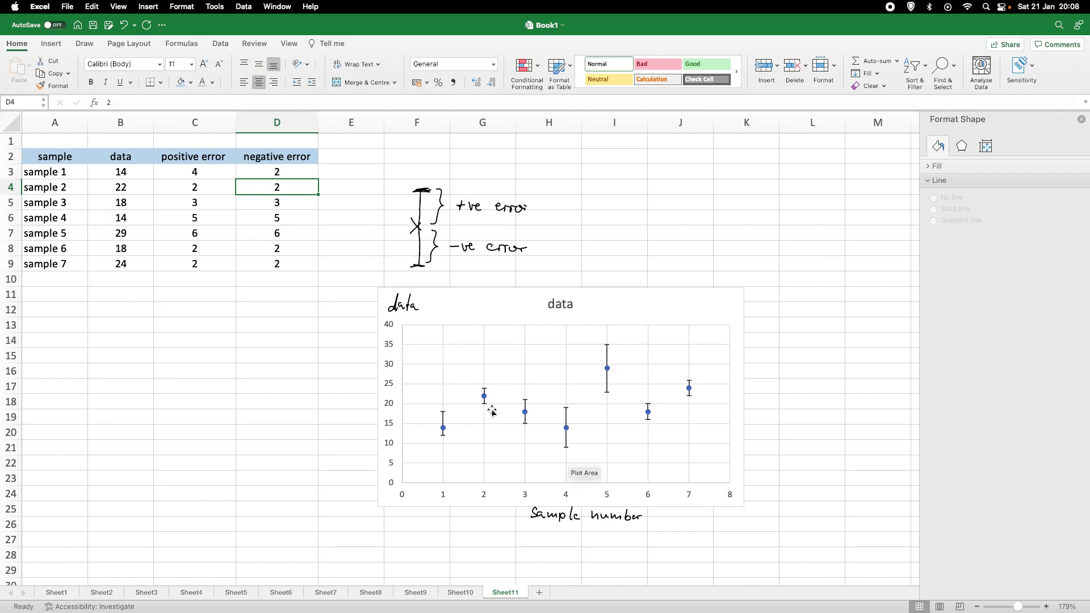
pyautogui.moveTo(449, 426)
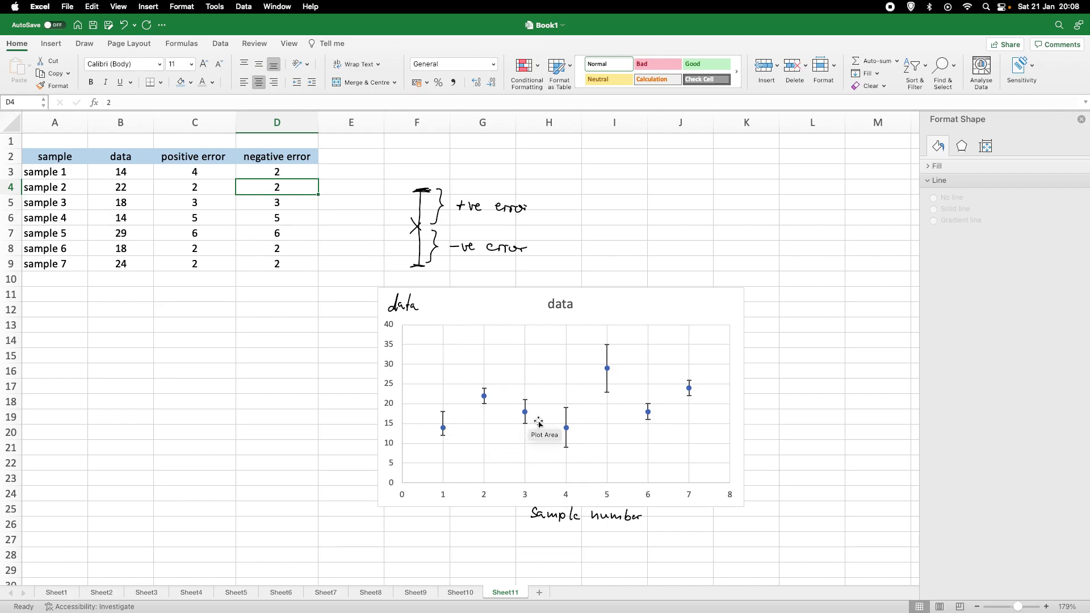